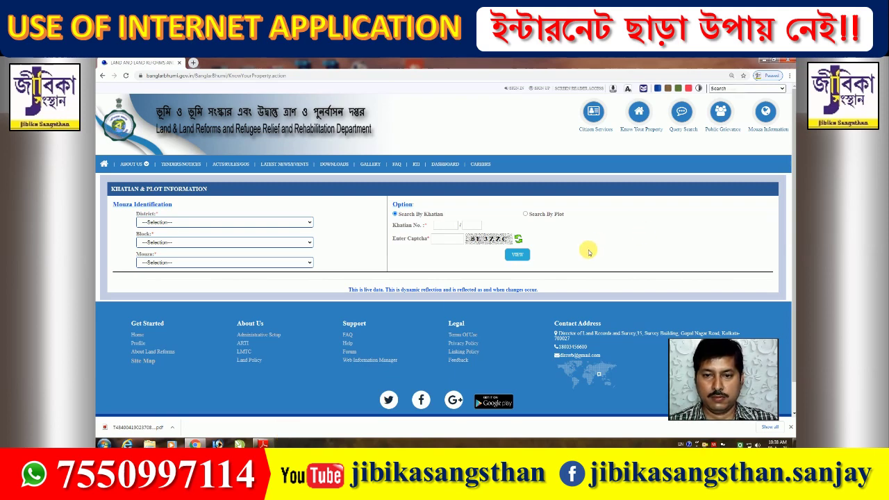
# Step: Zoom the browser in on the Khatian & Plot Information form for easier reading
pyautogui.hotkey('ctrl', '+')
pyautogui.hotkey('ctrl', '+')
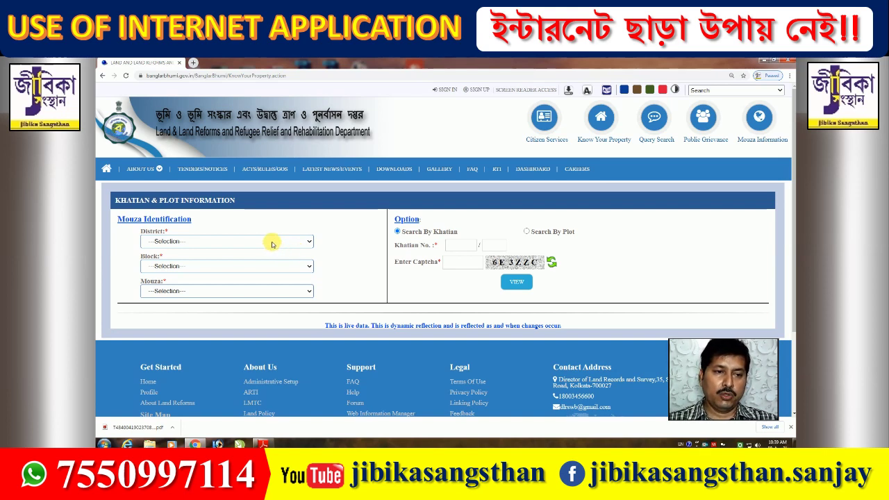
# Step: Choose district PURBA MEDINIPUR, block NANDAKUMAR and mouza 051 in Mouza Identification
pyautogui.click(273, 243)
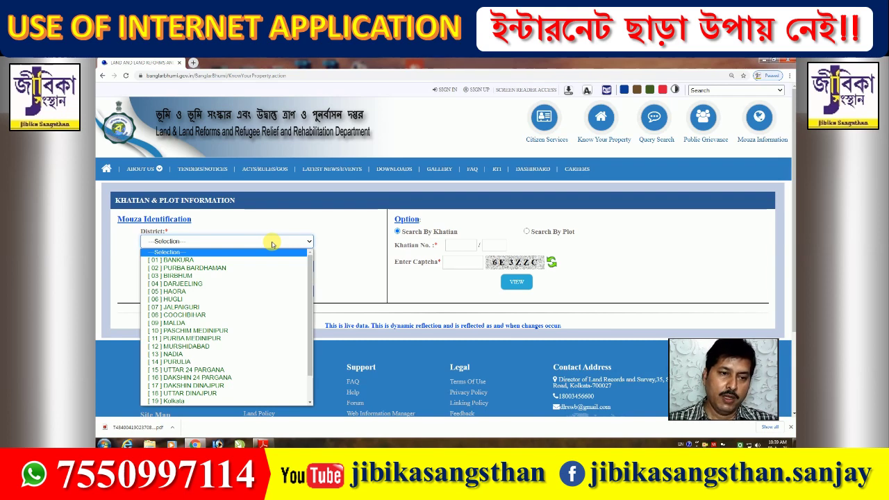
pyautogui.scroll(-2, 307, 308)
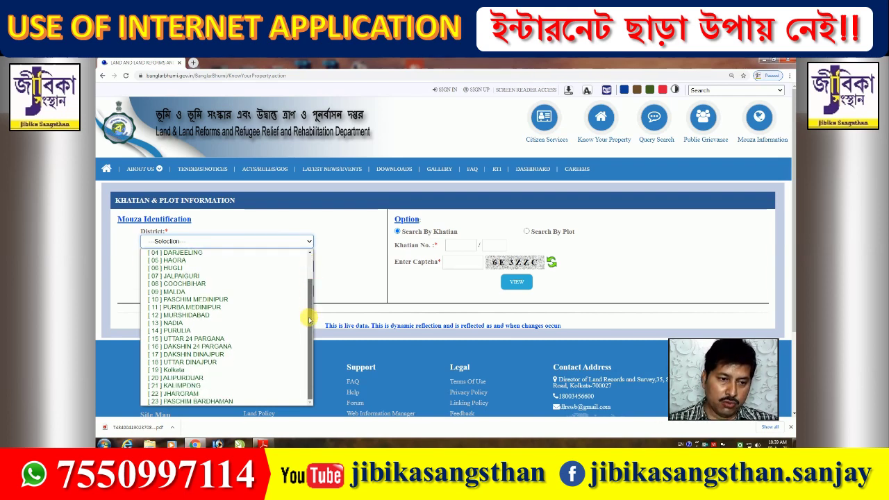
pyautogui.click(195, 307)
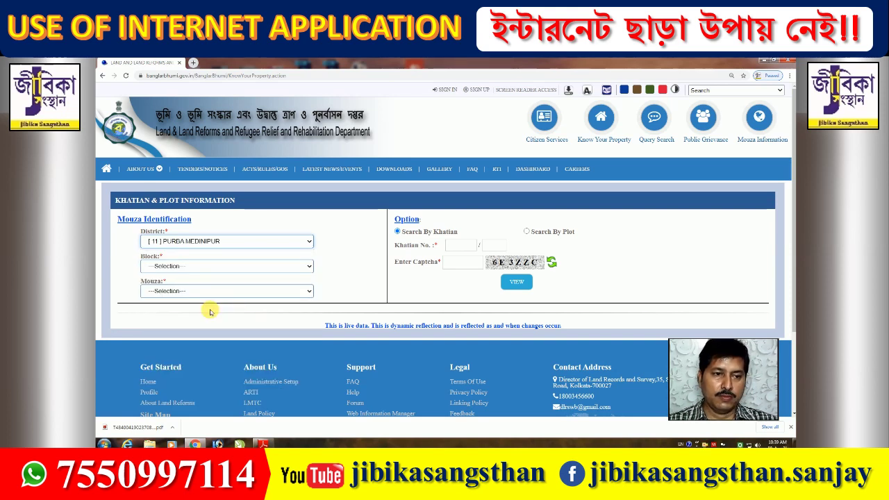
pyautogui.click(300, 267)
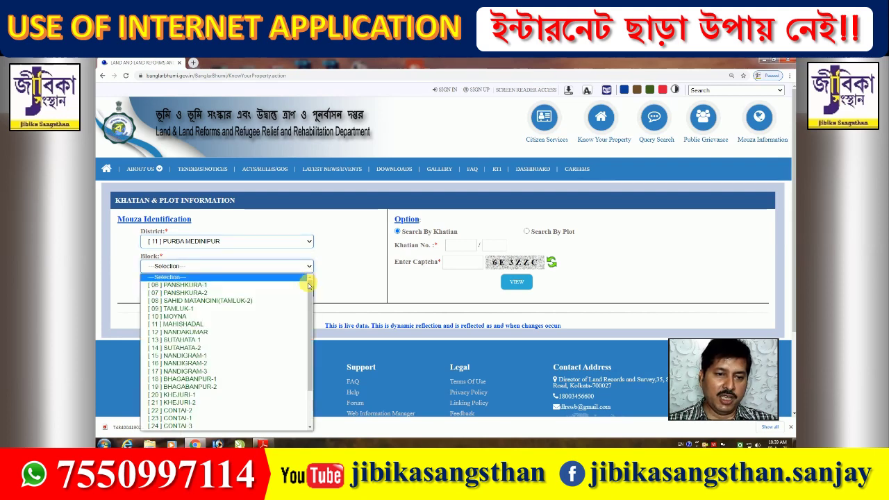
pyautogui.moveTo(309, 285); pyautogui.dragTo(311, 314)
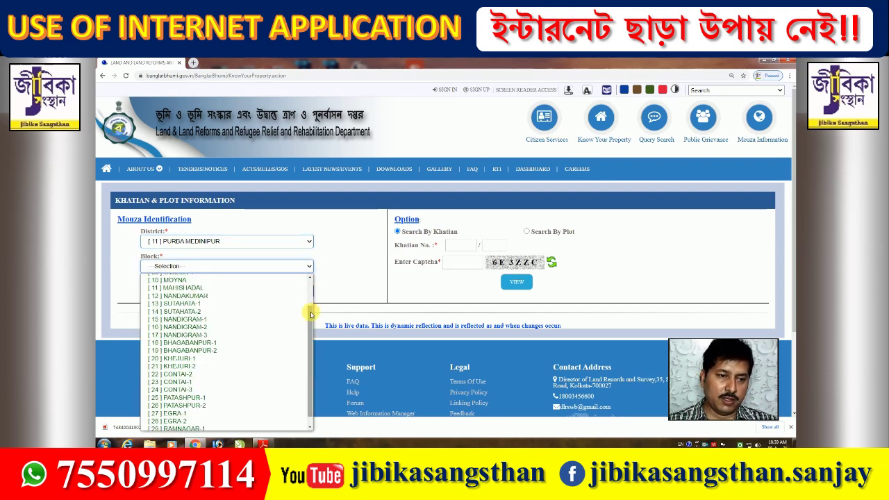
pyautogui.click(198, 297)
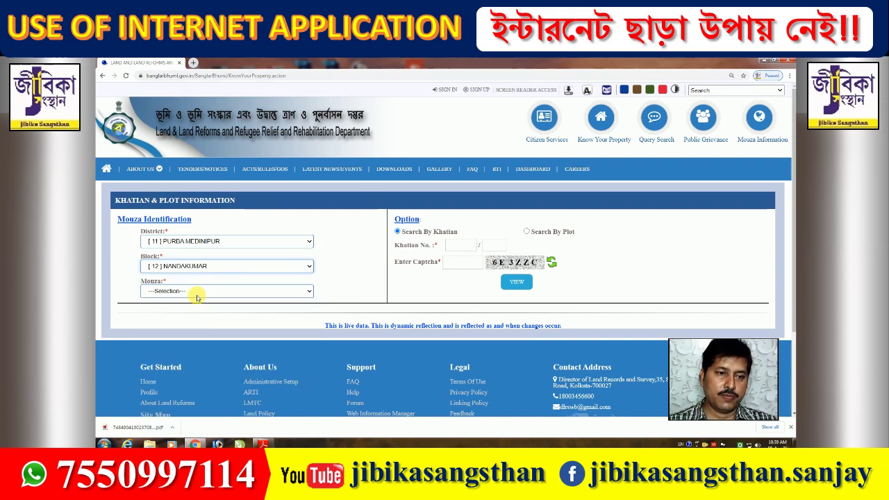
pyautogui.click(198, 296)
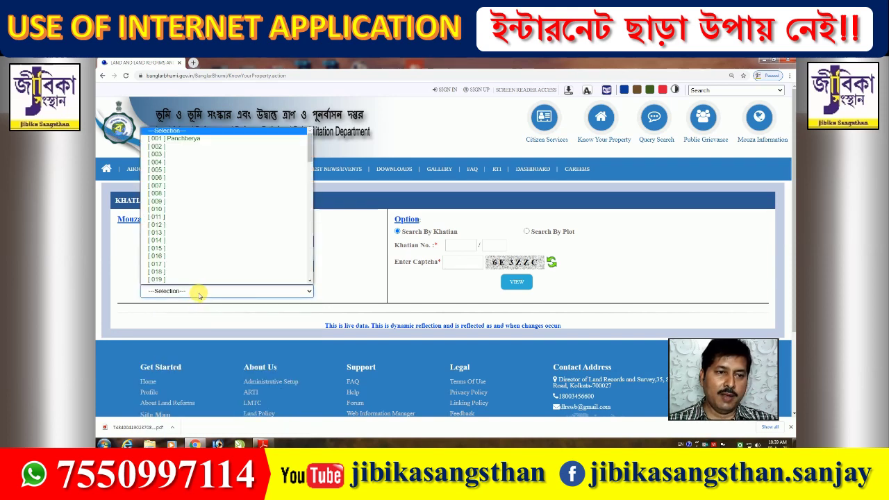
pyautogui.moveTo(310, 155)
pyautogui.mouseDown()
pyautogui.moveTo(308, 269)
pyautogui.moveTo(311, 139)
pyautogui.mouseUp()
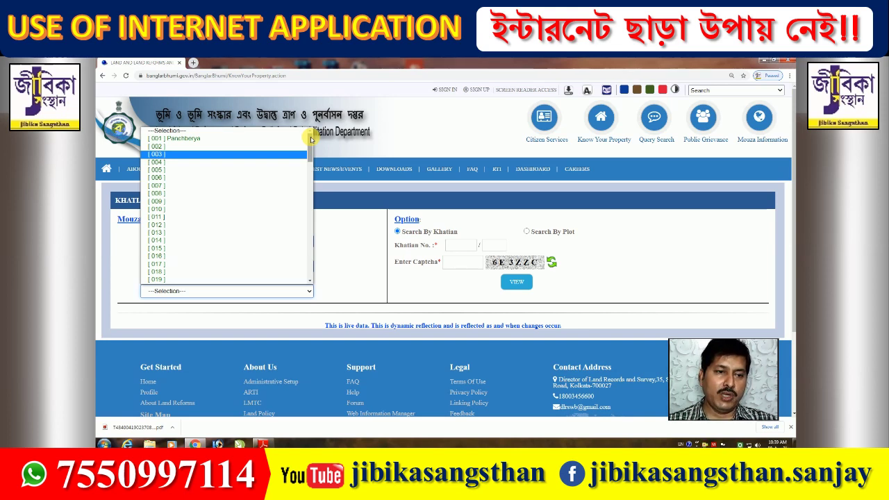
pyautogui.moveTo(311, 140); pyautogui.dragTo(312, 207)
pyautogui.click(178, 200)
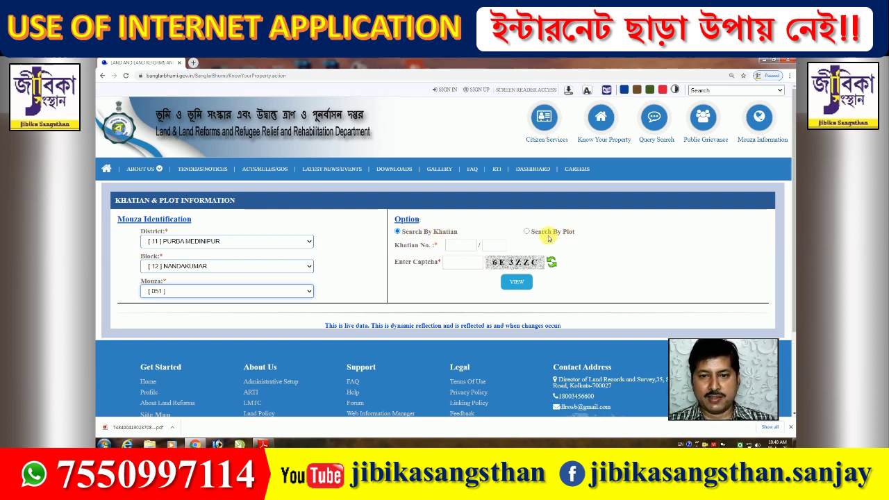
# Step: Switch to Search By Plot, enter plot number 392, and fill in the displayed captcha code
pyautogui.click(526, 231)
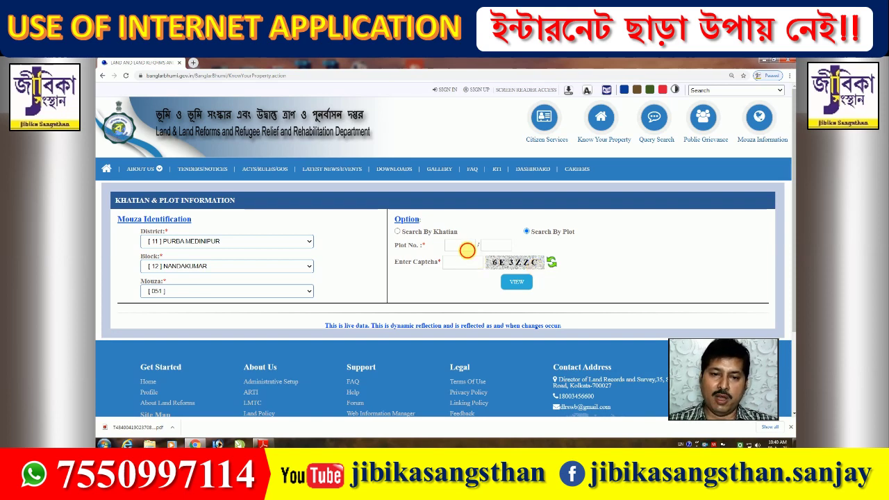
pyautogui.click(462, 247)
pyautogui.write('392')
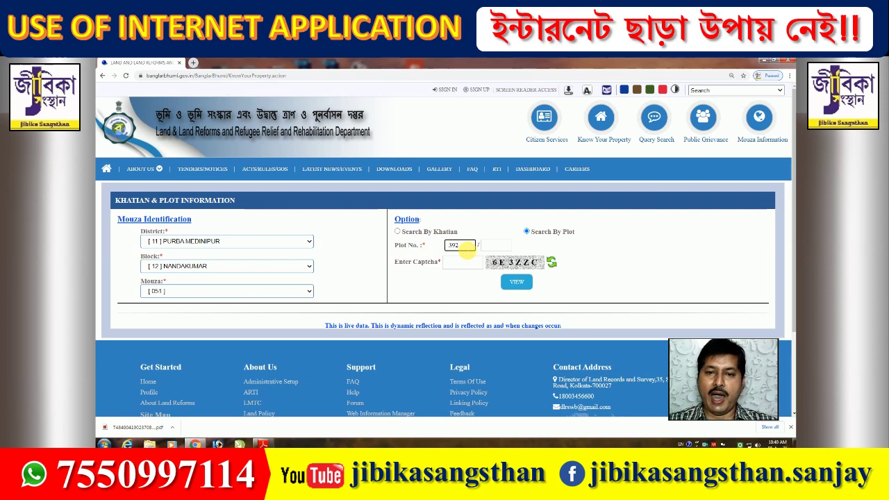
pyautogui.click(477, 266)
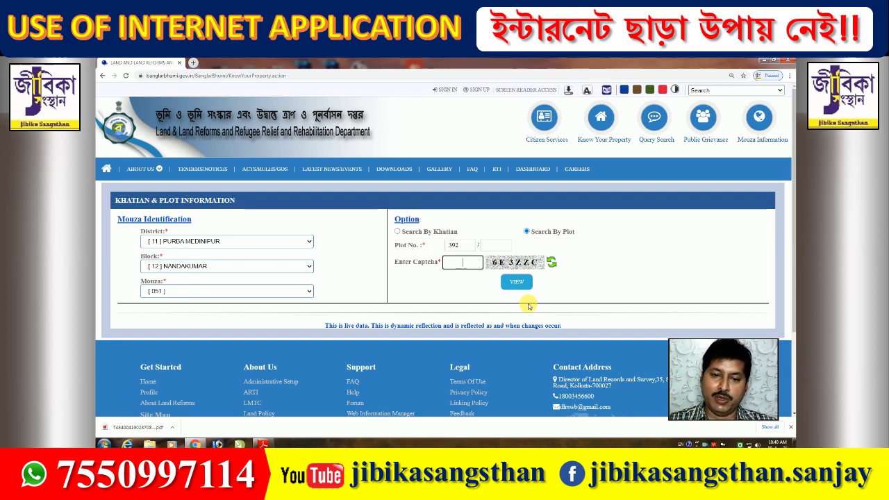
pyautogui.write('6')
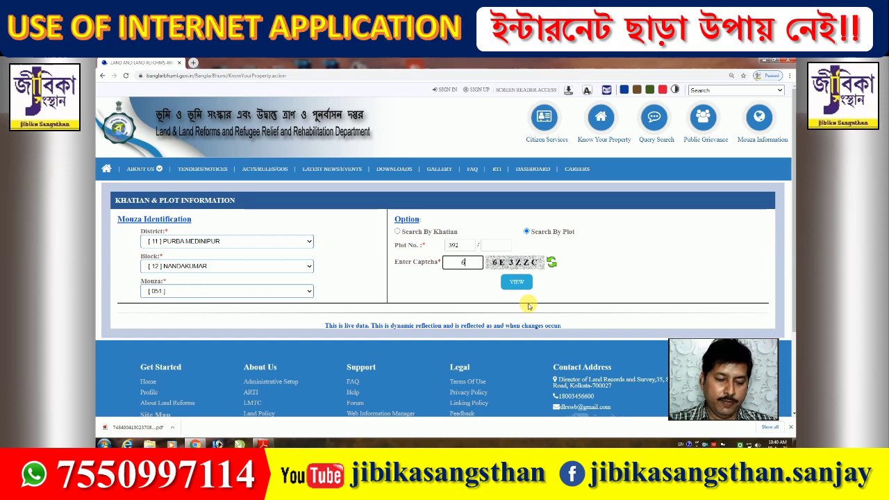
pyautogui.write('E3')
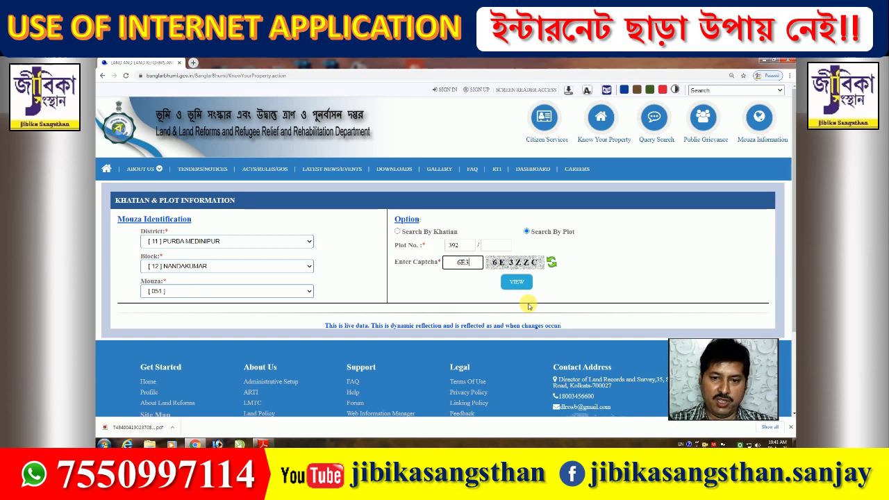
pyautogui.write('ZZC')
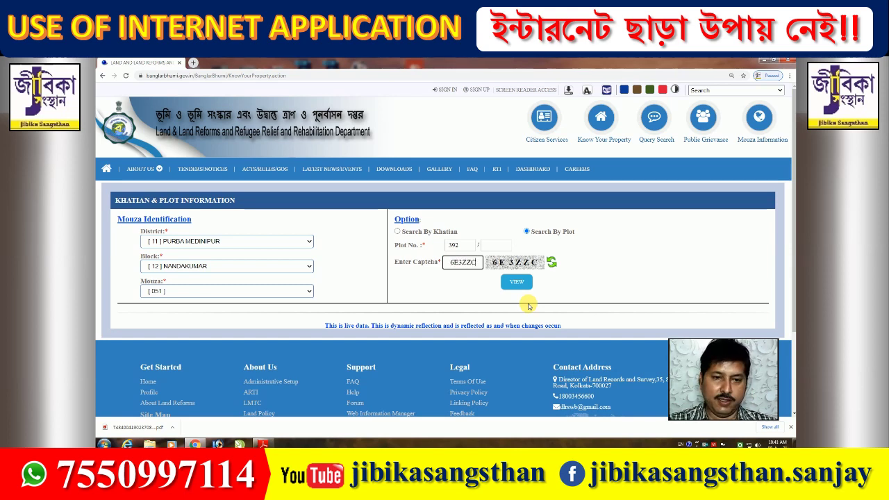
# Step: Run VIEW and review plot 392's details (pond, 0.13 acre) and owner khatian table
pyautogui.click(514, 282)
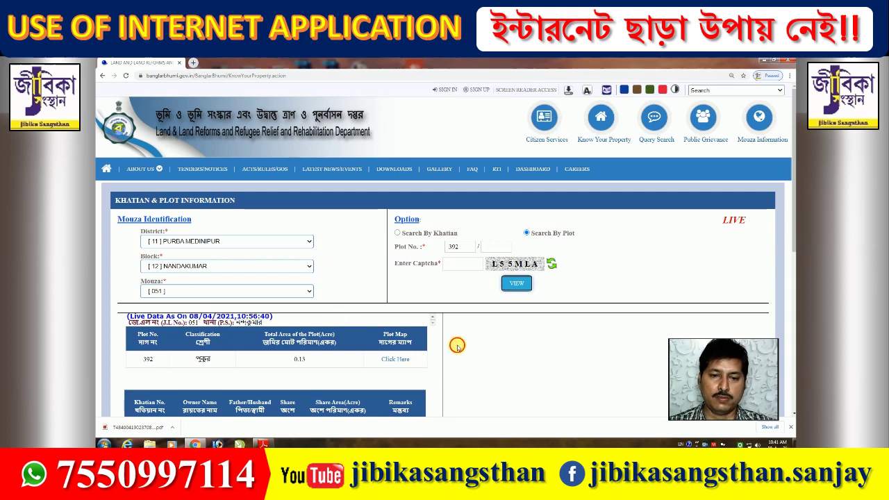
pyautogui.scroll(-2, 355, 285)
pyautogui.scroll(1, 356, 285)
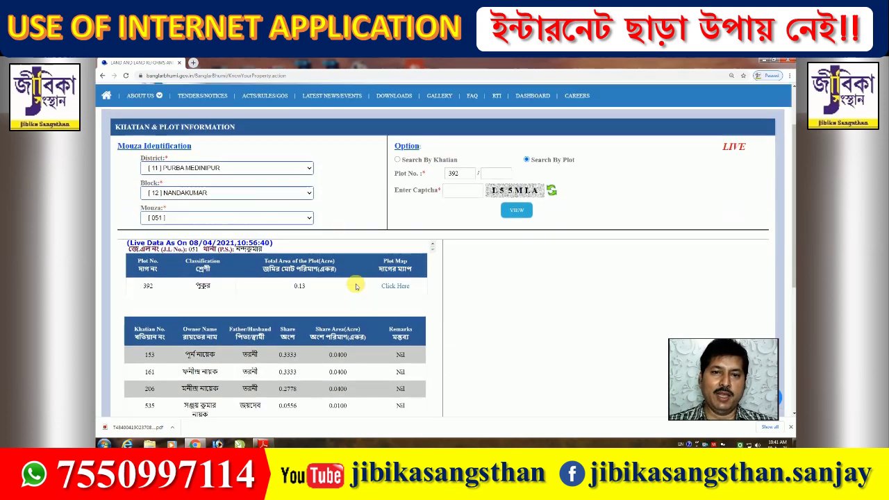
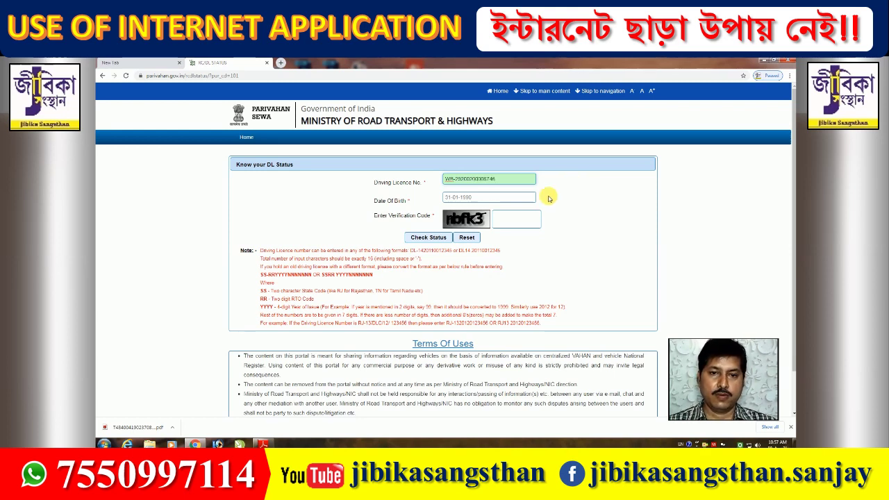
pyautogui.click(505, 199)
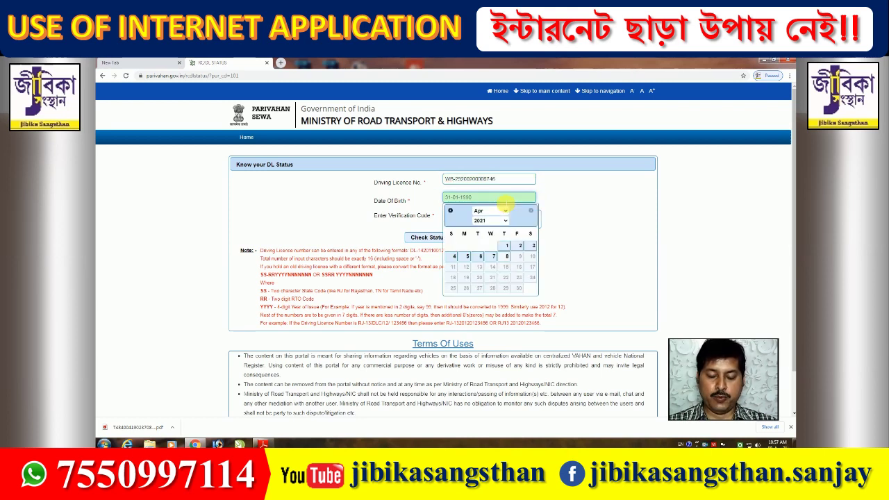
pyautogui.click(502, 220)
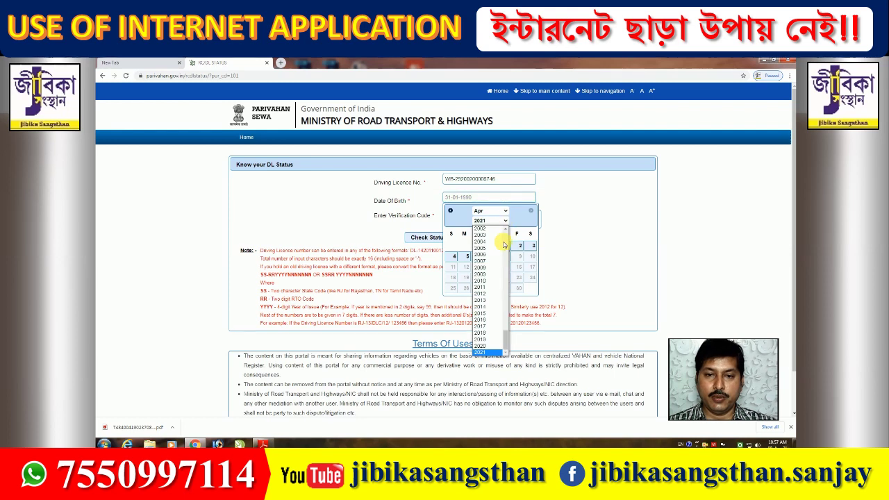
pyautogui.moveTo(507, 334); pyautogui.dragTo(508, 301)
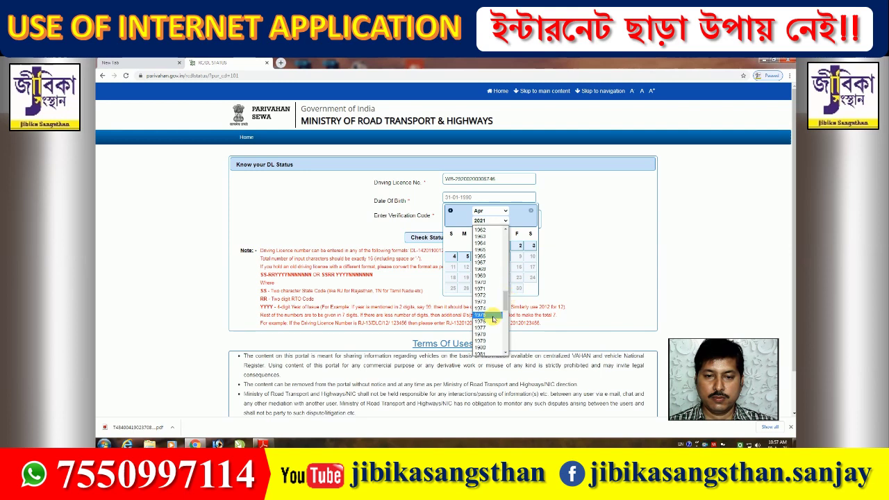
pyautogui.click(488, 327)
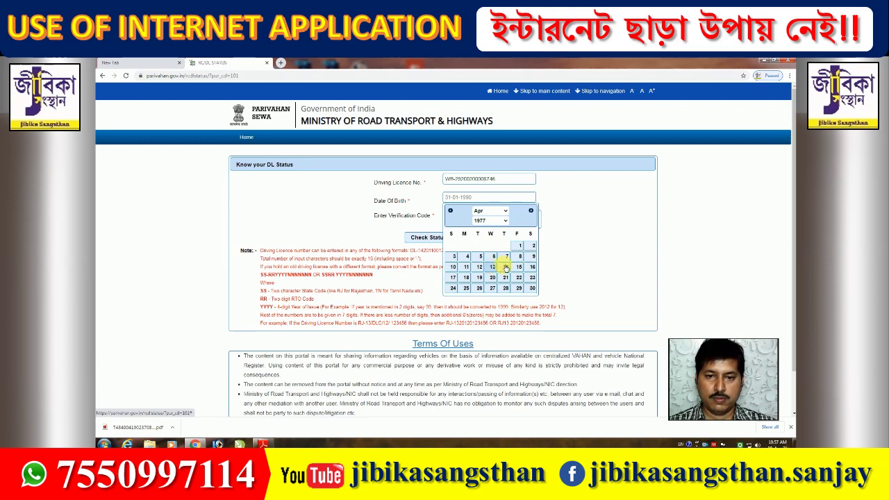
pyautogui.click(494, 269)
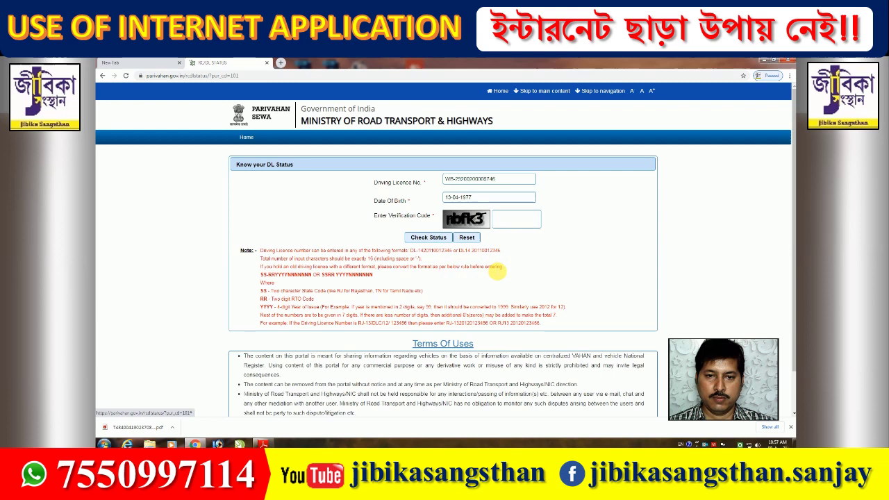
# Step: Enter the verification code and submit the check, which reports No DL Details Found
pyautogui.click(514, 219)
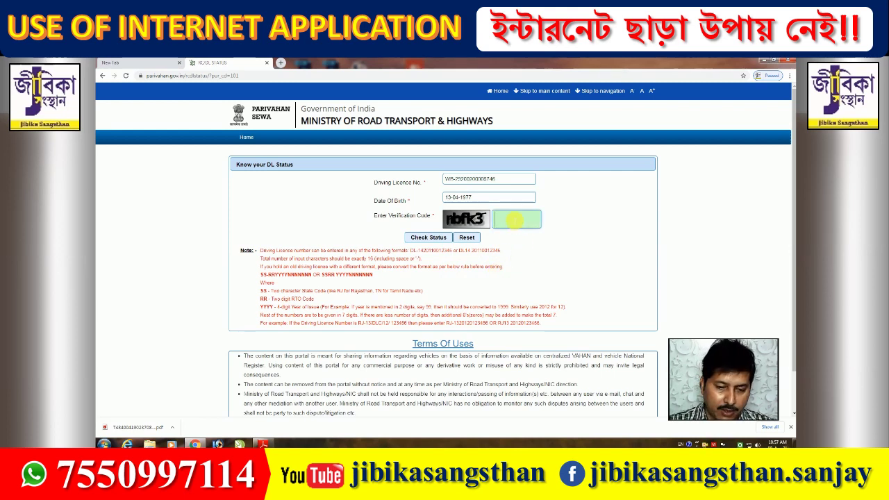
pyautogui.write('n')
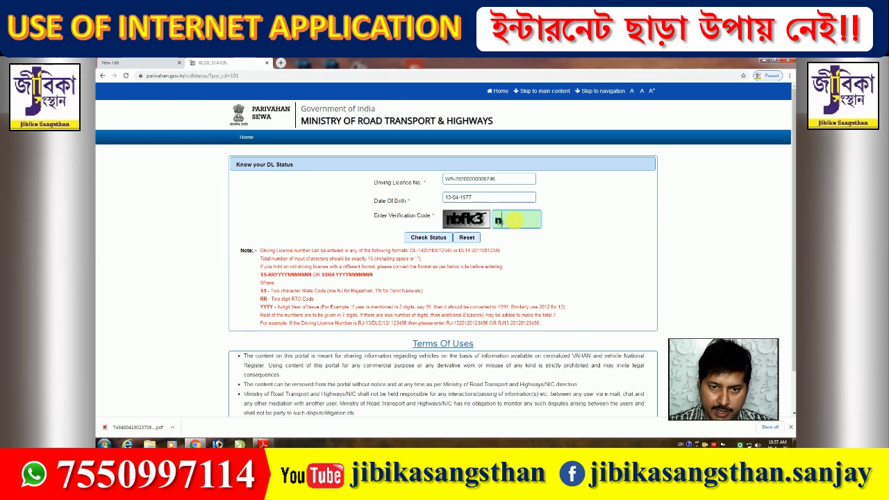
pyautogui.write('b')
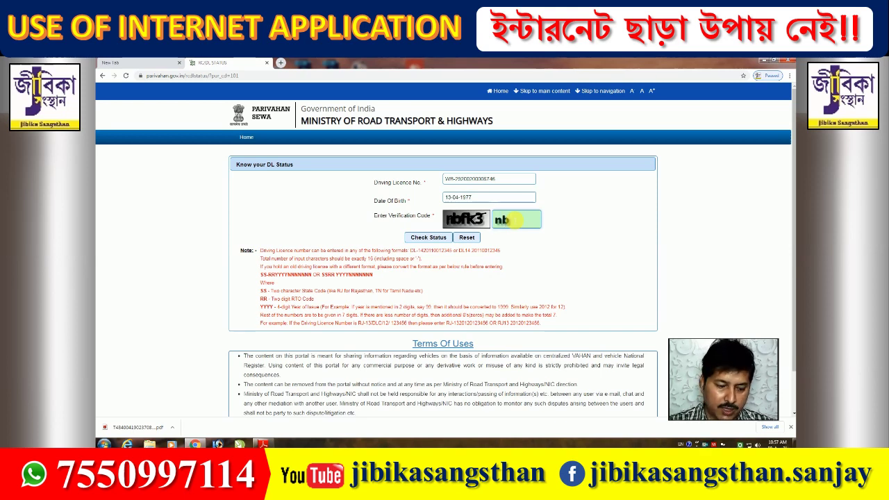
pyautogui.write('fk3')
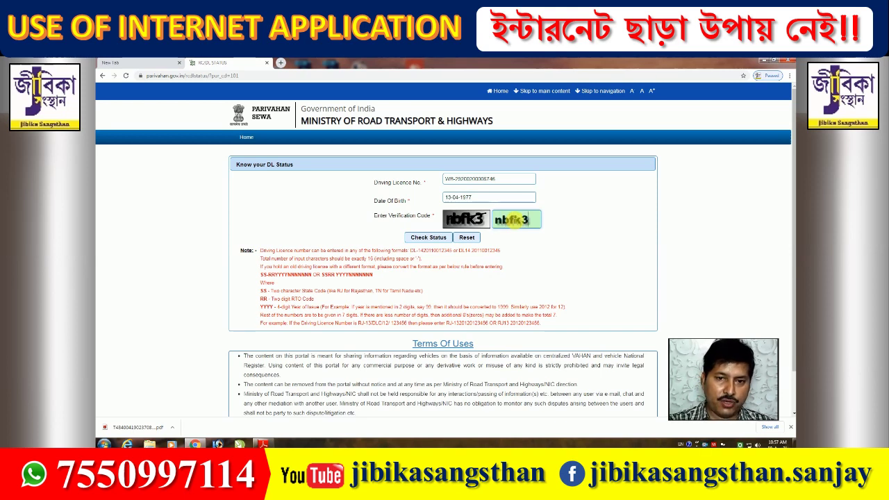
pyautogui.click(429, 237)
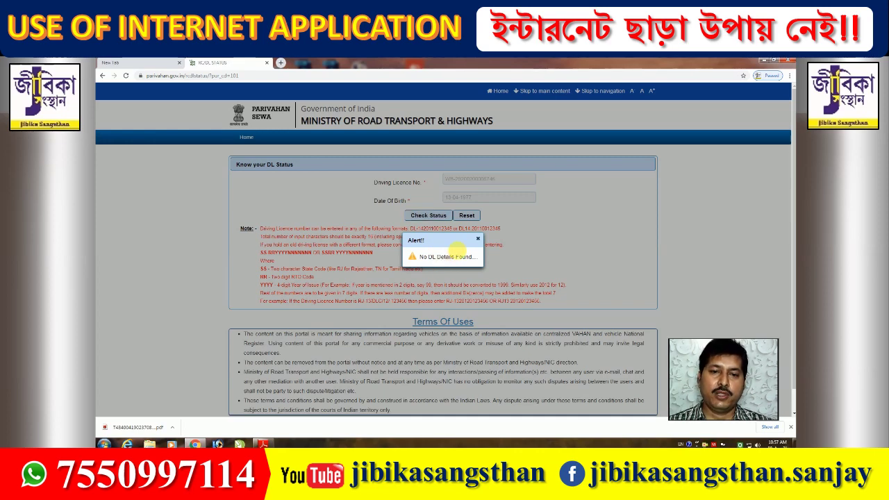
# Step: Dismiss the No DL Details Found alert and reset the form to blank defaults
pyautogui.click(477, 239)
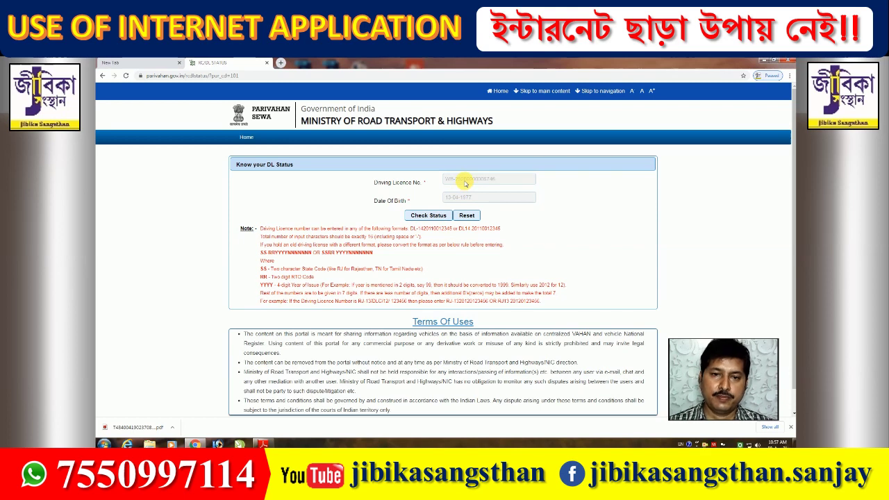
pyautogui.click(467, 214)
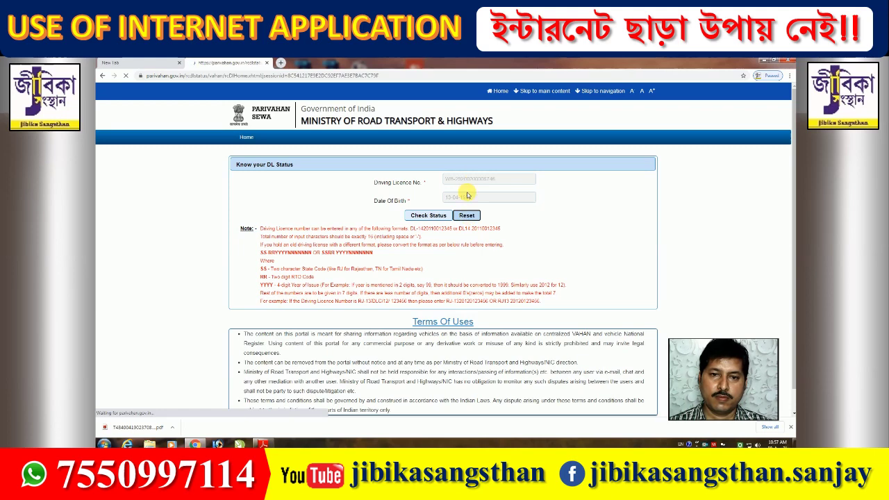
pyautogui.scroll(-2, 484, 273)
# Step: Re-enter the driving licence number with the WB state prefix
pyautogui.scroll(2, 476, 248)
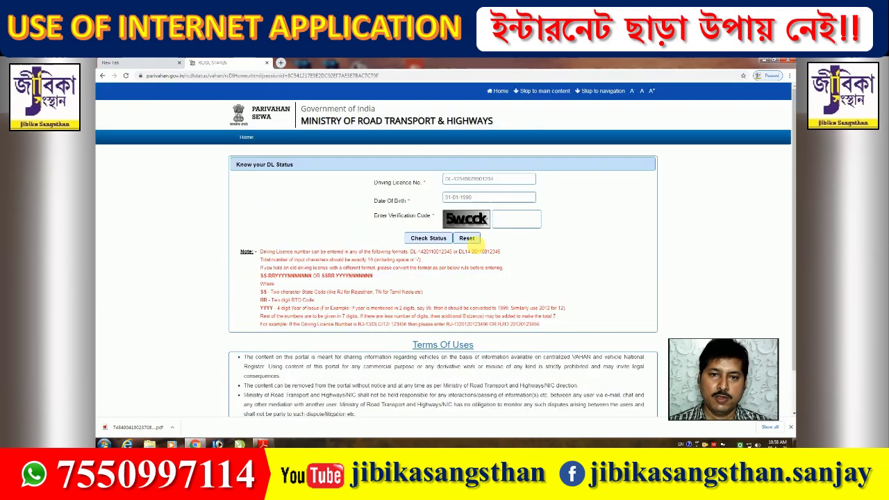
pyautogui.click(469, 178)
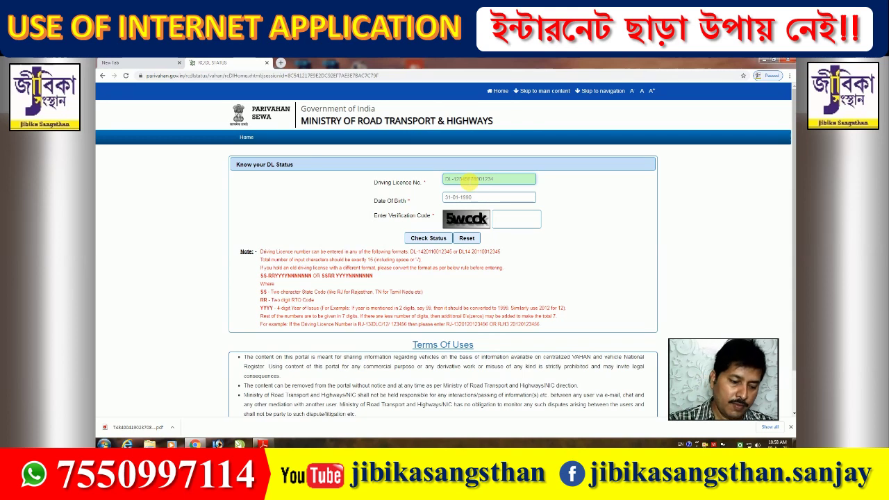
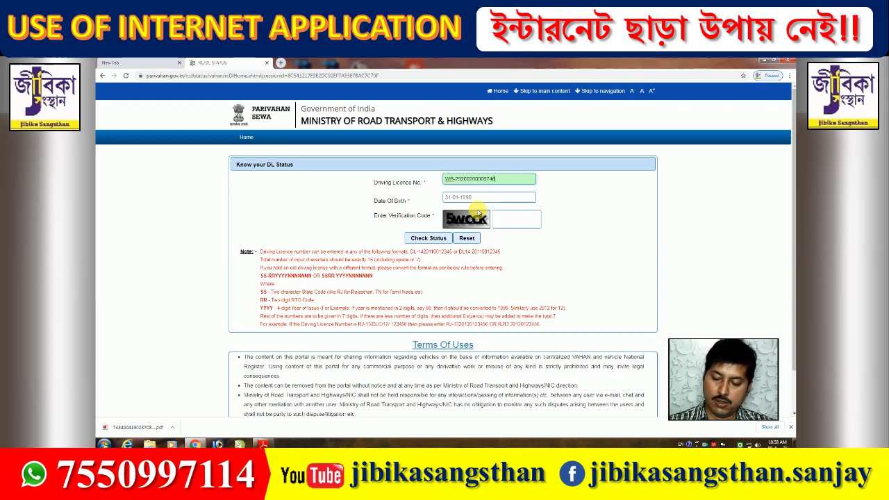
pyautogui.click(478, 197)
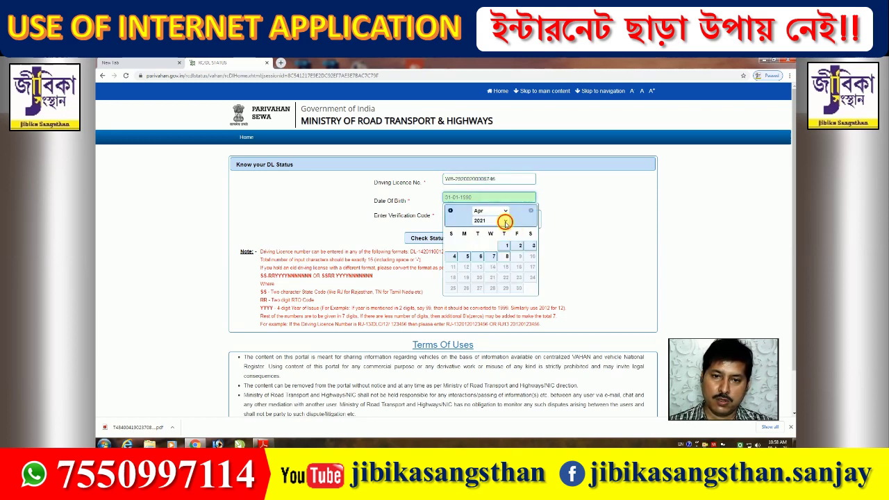
pyautogui.click(505, 221)
pyautogui.scroll(5, 493, 305)
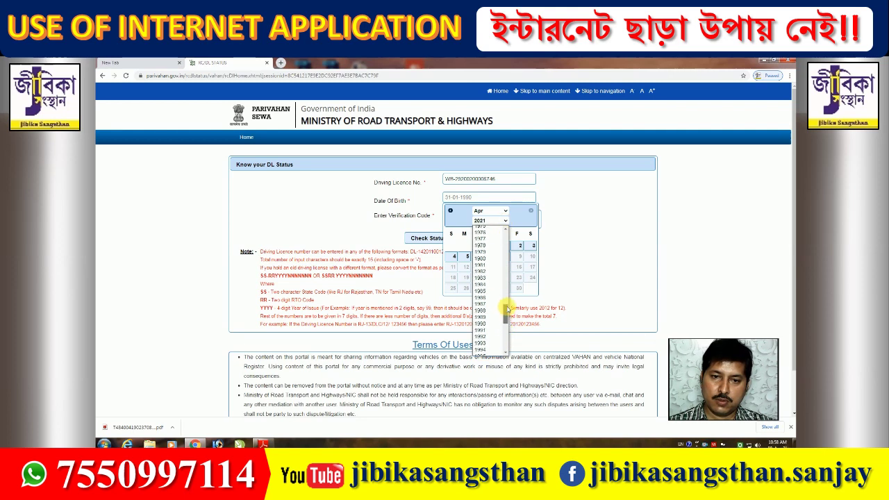
pyautogui.scroll(3, 486, 271)
pyautogui.click(483, 239)
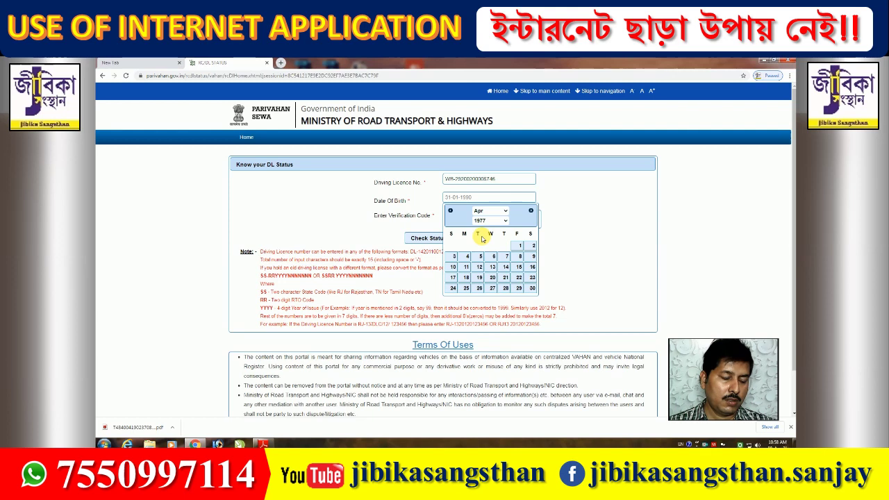
pyautogui.click(492, 269)
pyautogui.click(510, 223)
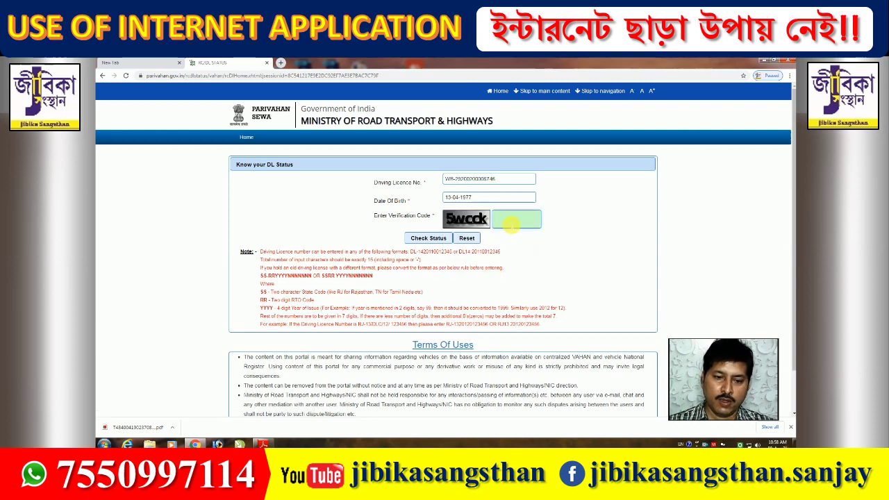
pyautogui.write('5')
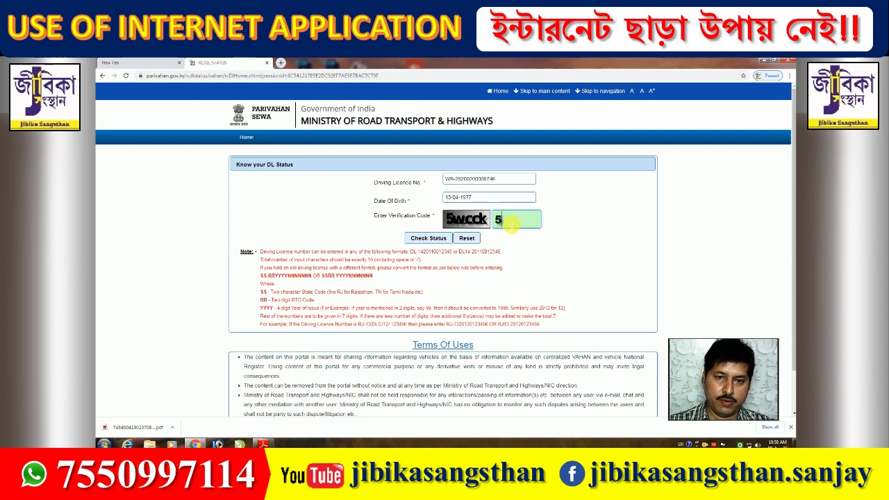
pyautogui.write('w')
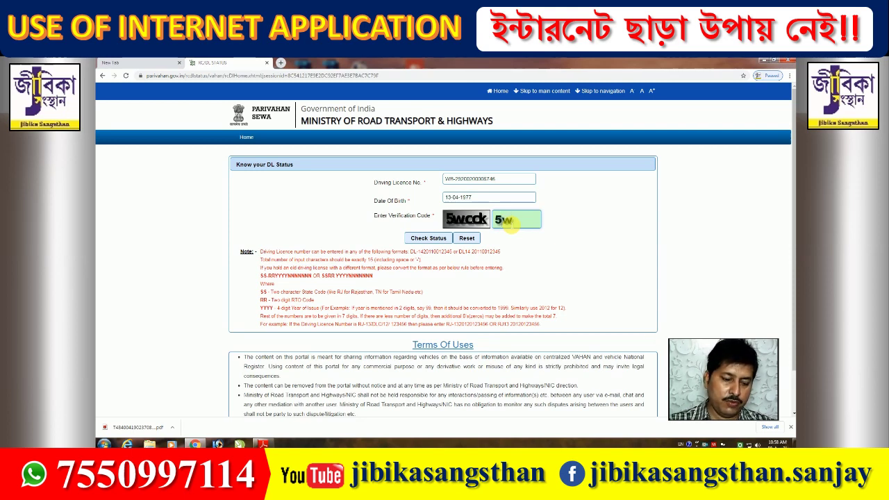
pyautogui.write('cck')
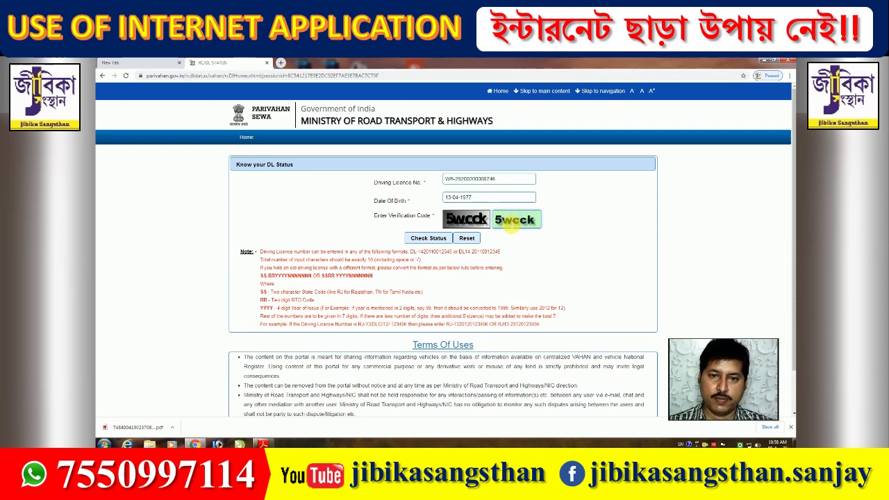
# Step: Submit the status check, dismiss the No DL Details Found alert, and reset the form
pyautogui.click(427, 239)
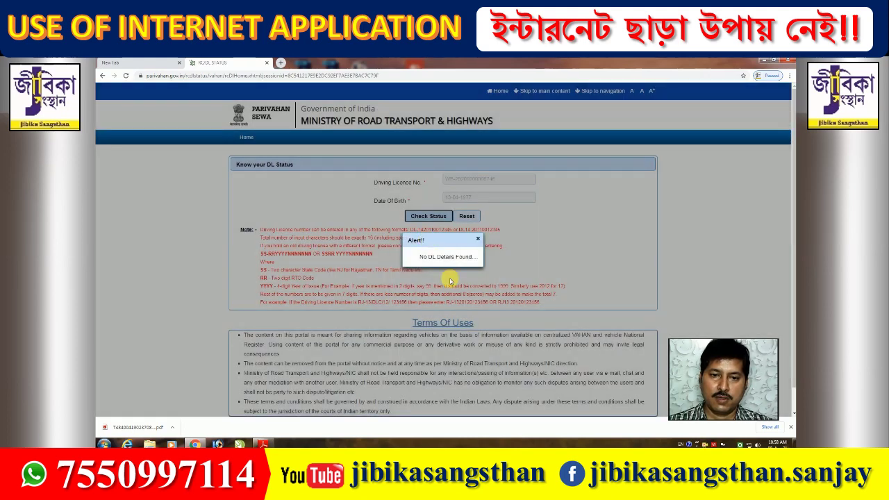
pyautogui.scroll(-1, 451, 279)
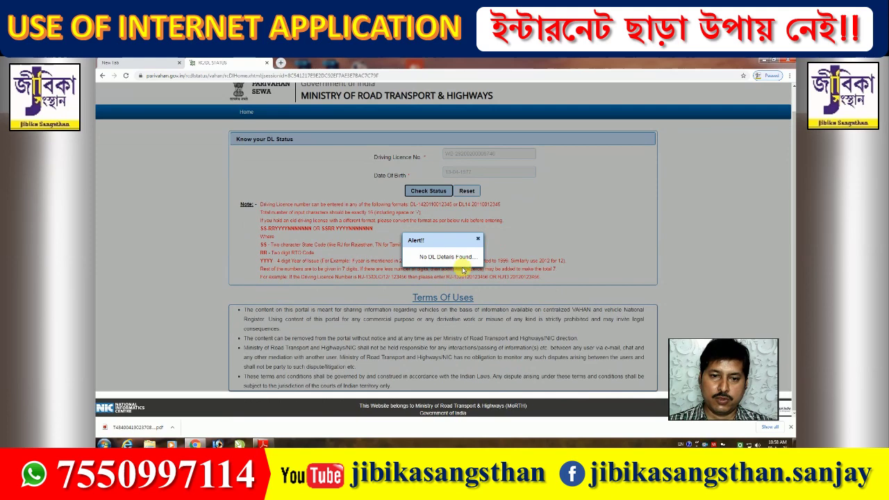
pyautogui.click(478, 240)
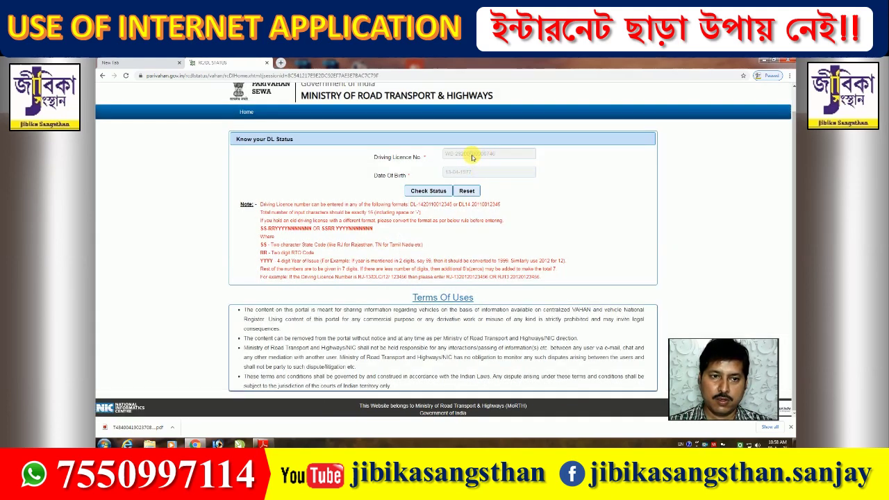
pyautogui.click(469, 195)
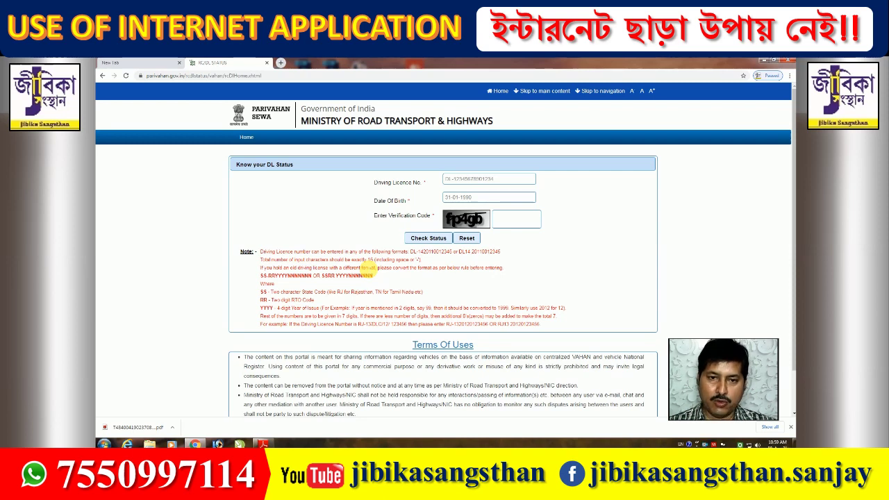
# Step: Type the driving licence number, including the WB state prefix, into the licence field
pyautogui.click(486, 180)
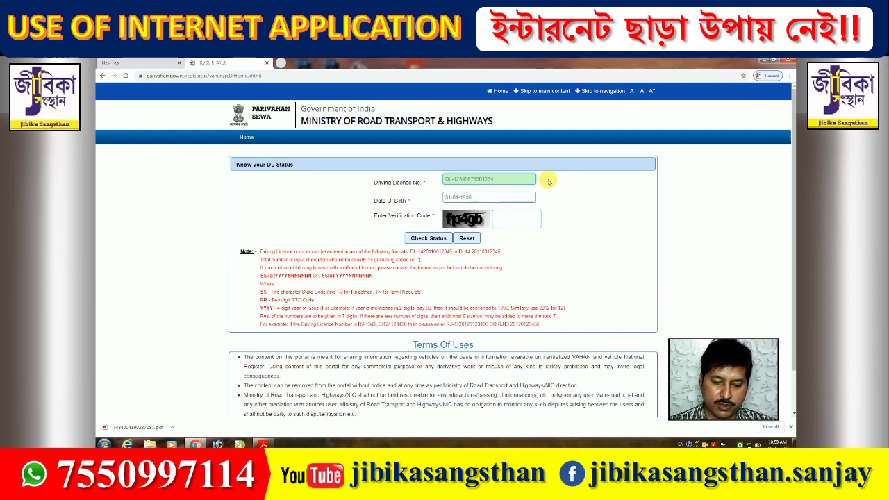
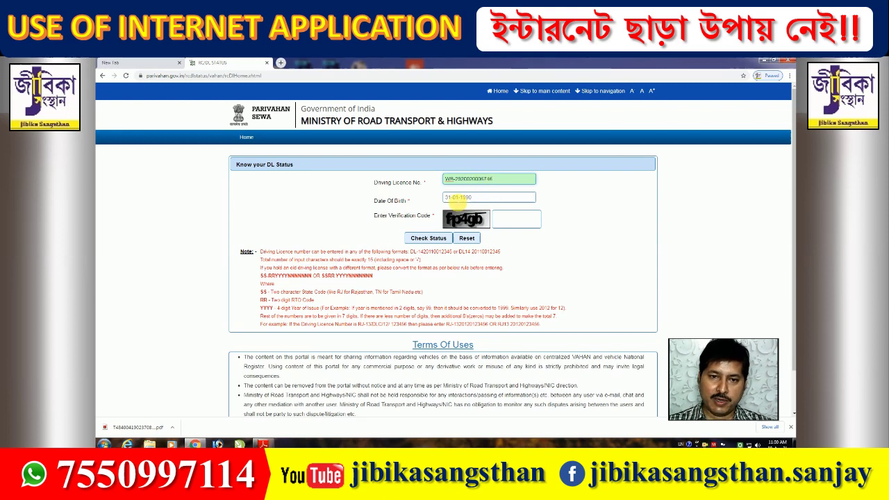
pyautogui.click(458, 198)
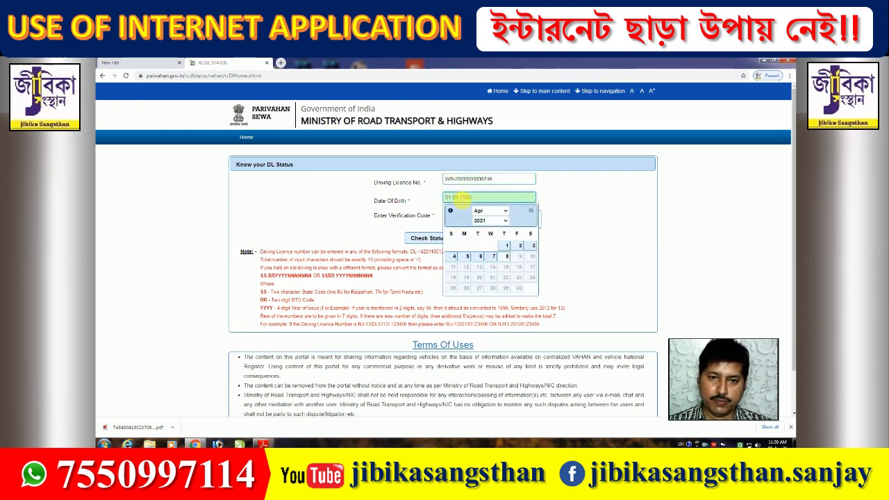
pyautogui.click(506, 221)
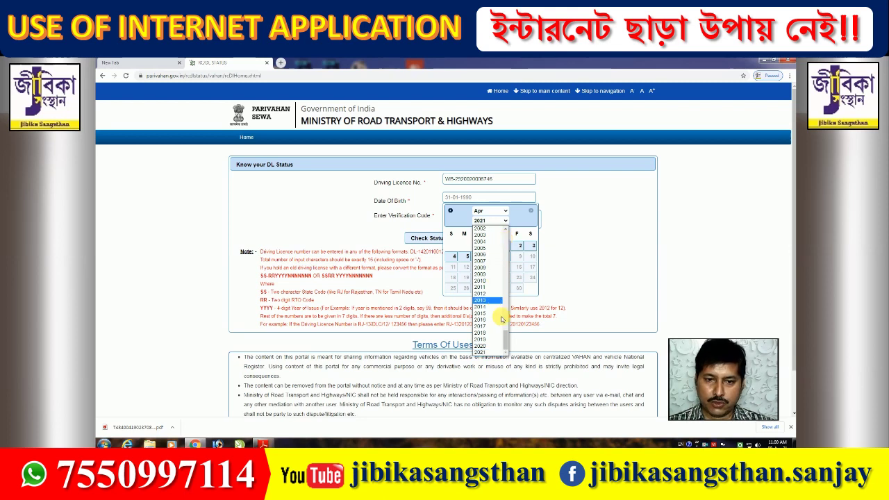
pyautogui.scroll(1, 508, 330)
pyautogui.moveTo(508, 330); pyautogui.dragTo(513, 311)
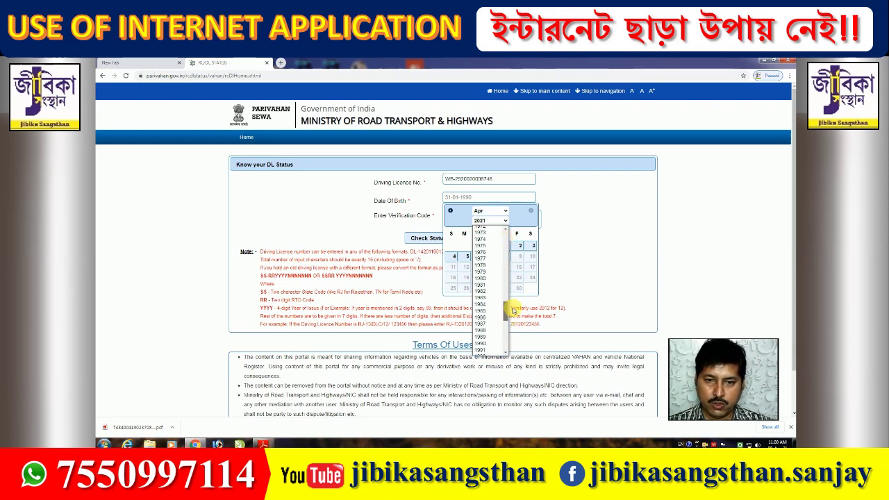
pyautogui.click(490, 258)
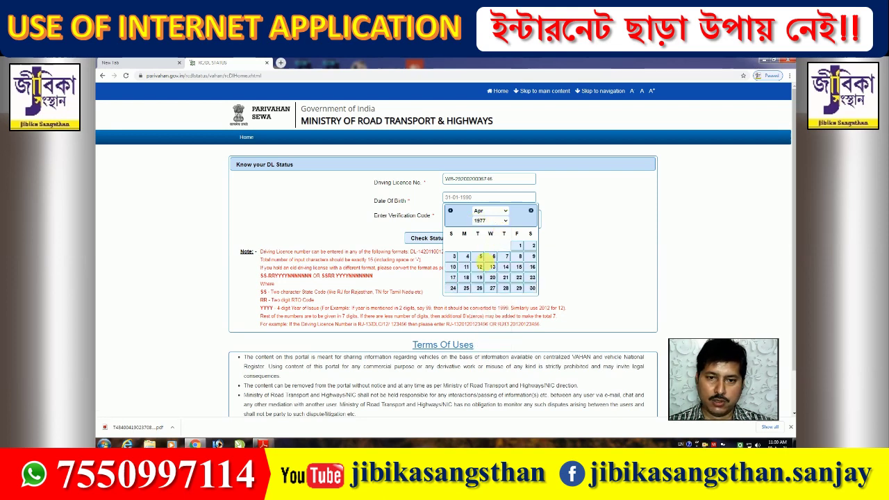
pyautogui.click(492, 266)
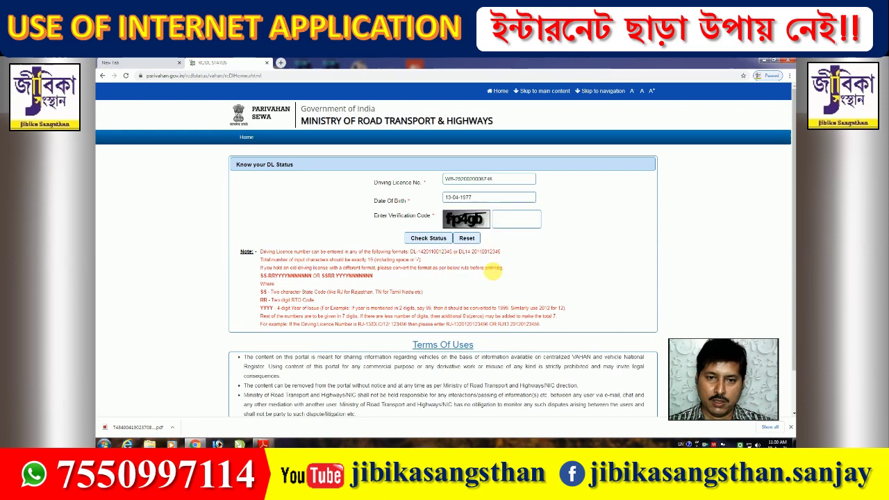
pyautogui.click(506, 221)
pyautogui.write('f')
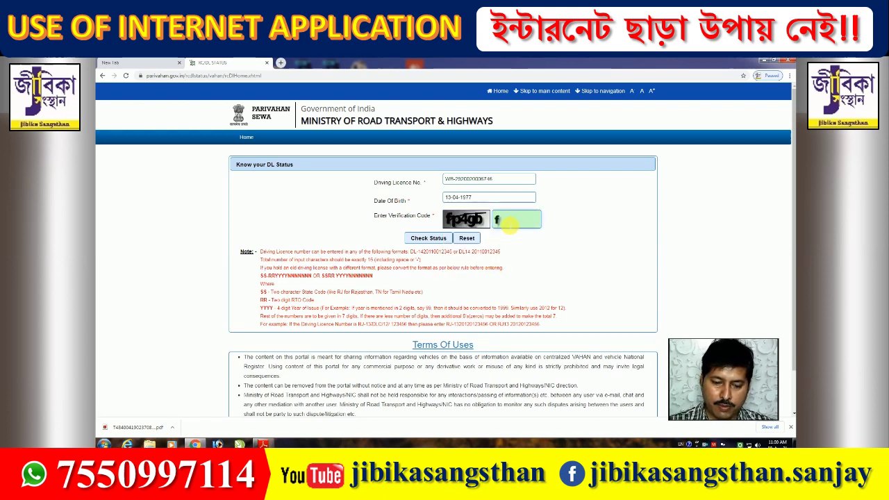
pyautogui.write('p')
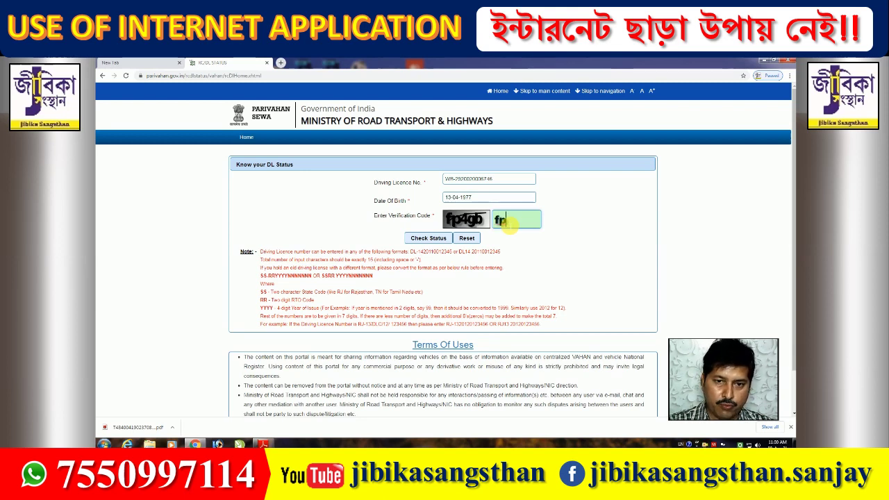
pyautogui.write('4gb')
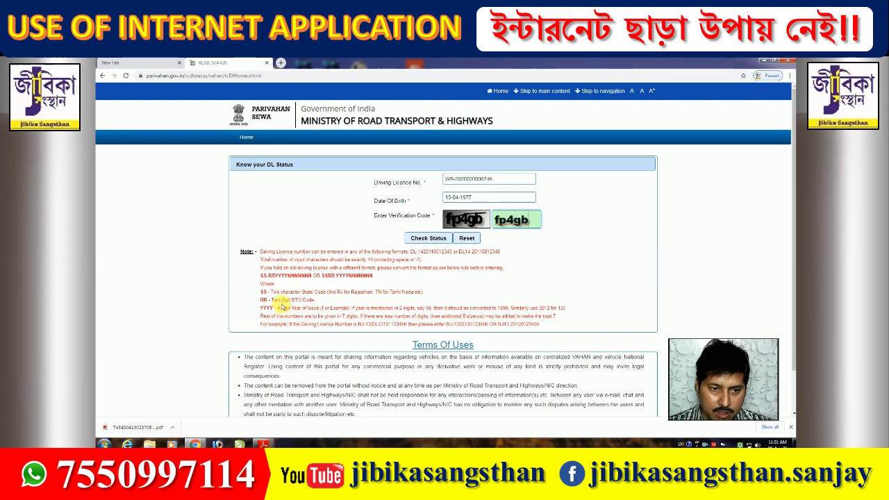
# Step: Submit the status check and highlight the ACTIVE current status in the licence details
pyautogui.click(431, 238)
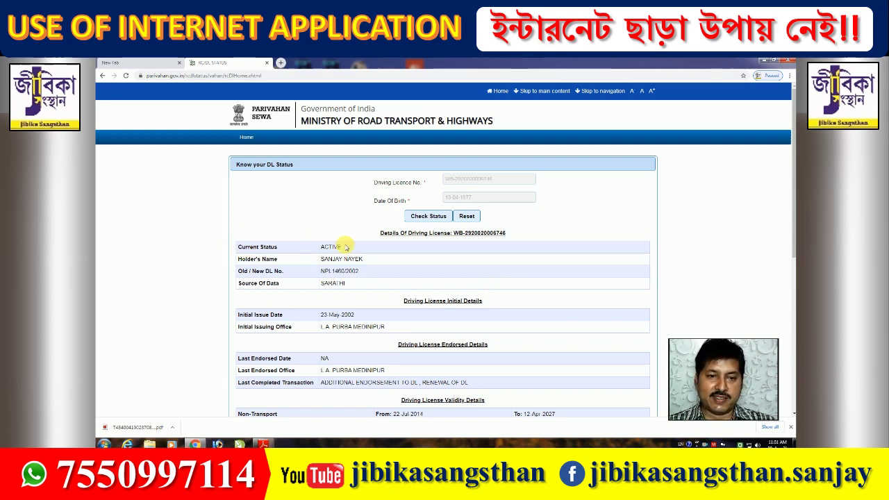
pyautogui.moveTo(346, 248); pyautogui.dragTo(315, 250)
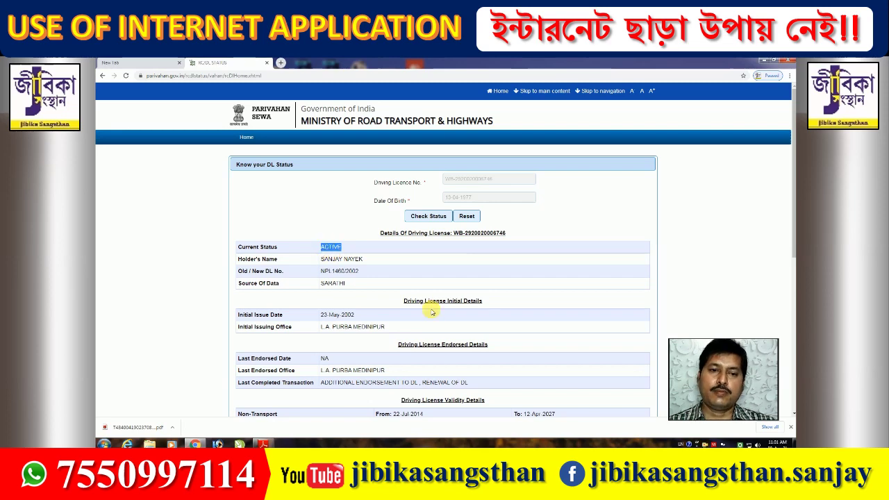
pyautogui.scroll(-2, 333, 283)
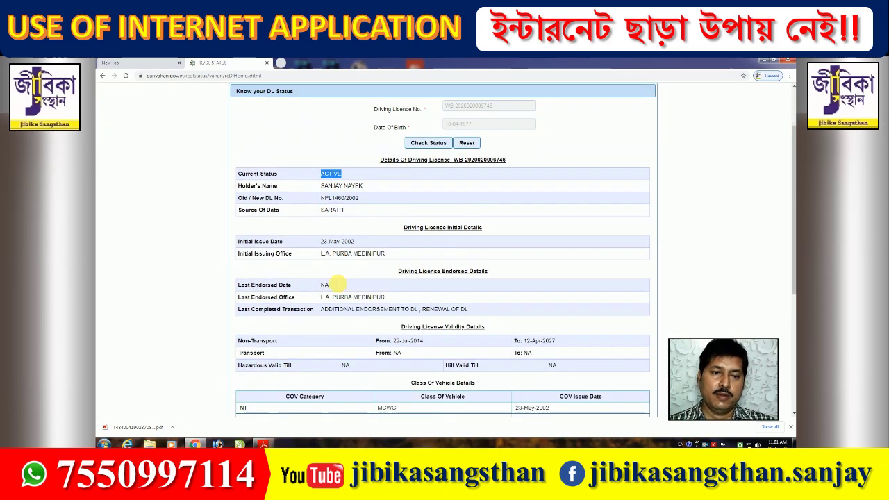
pyautogui.scroll(-1, 335, 283)
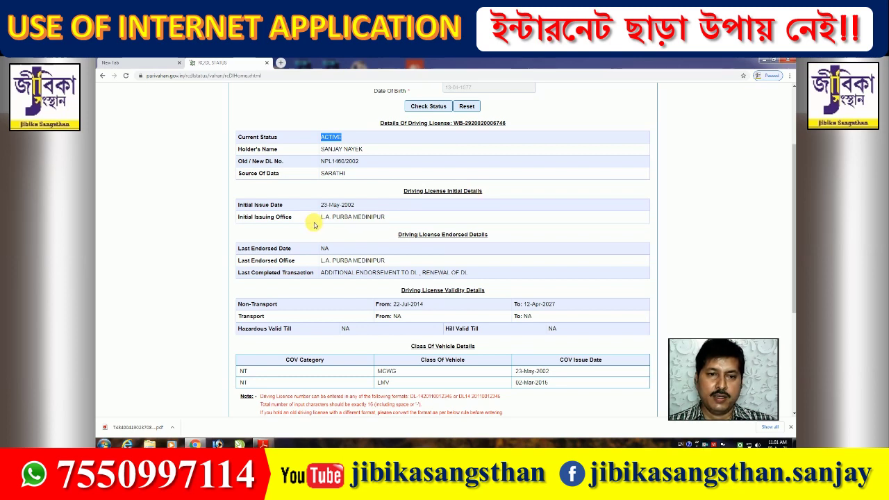
# Step: Highlight the initial issue date 23-May-2002 and scroll to the validity and vehicle classes
pyautogui.click(358, 205)
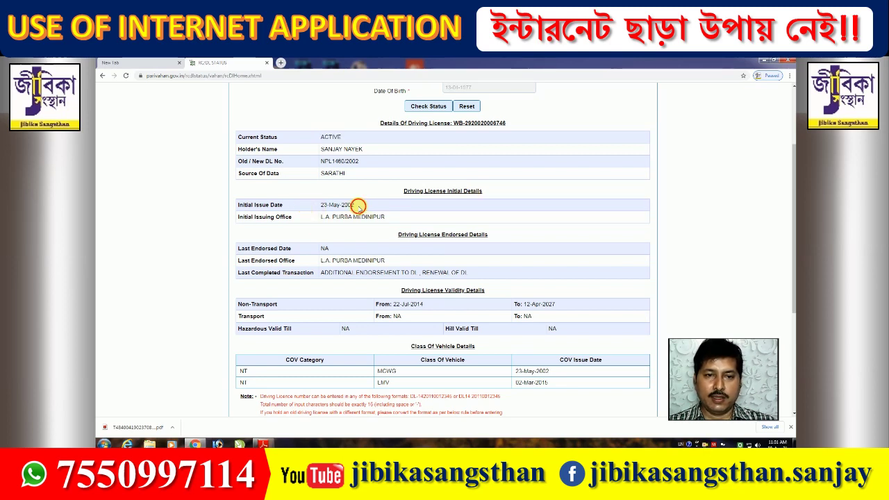
pyautogui.moveTo(358, 206); pyautogui.dragTo(325, 208)
pyautogui.click(665, 252)
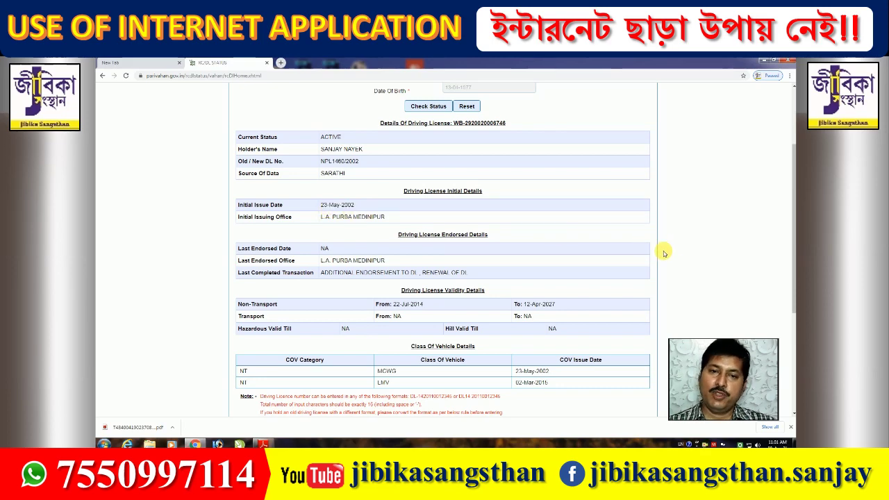
pyautogui.scroll(-1, 482, 278)
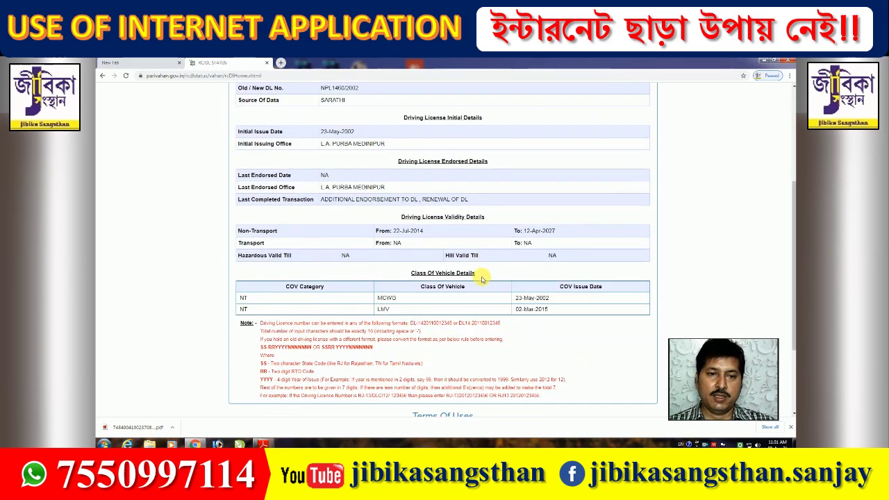
pyautogui.scroll(-1, 482, 279)
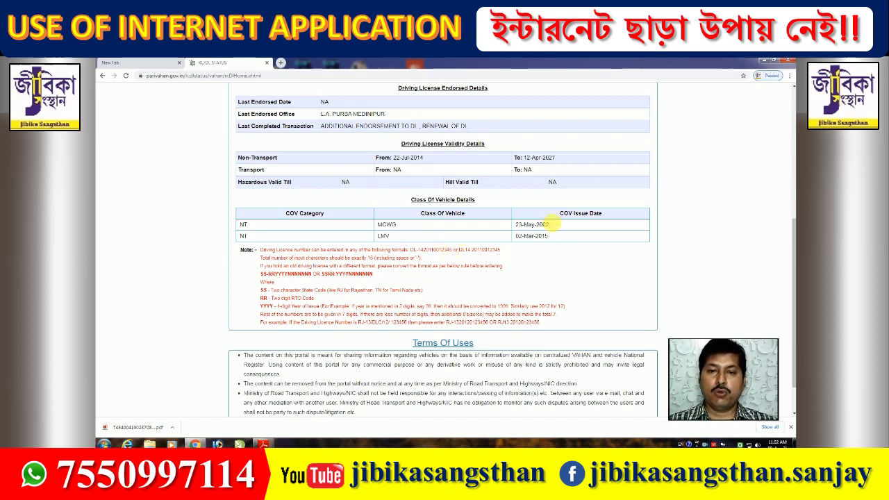
pyautogui.moveTo(553, 226); pyautogui.dragTo(518, 234)
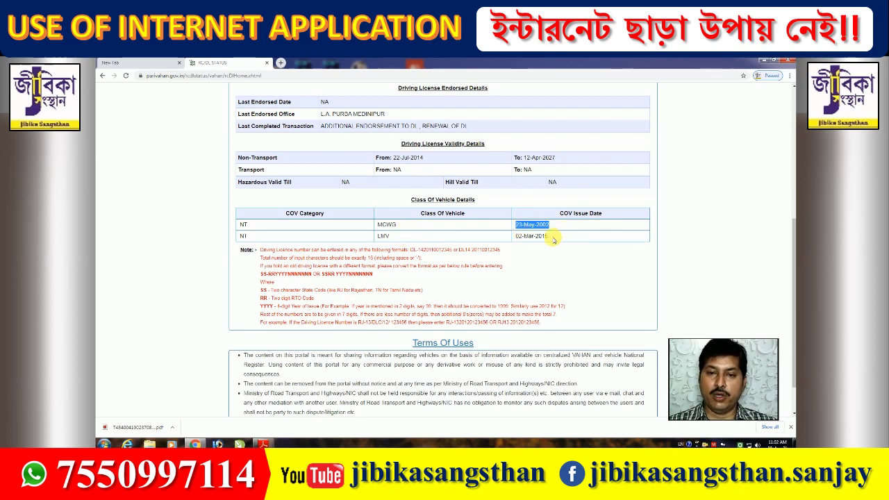
pyautogui.moveTo(550, 236); pyautogui.dragTo(518, 243)
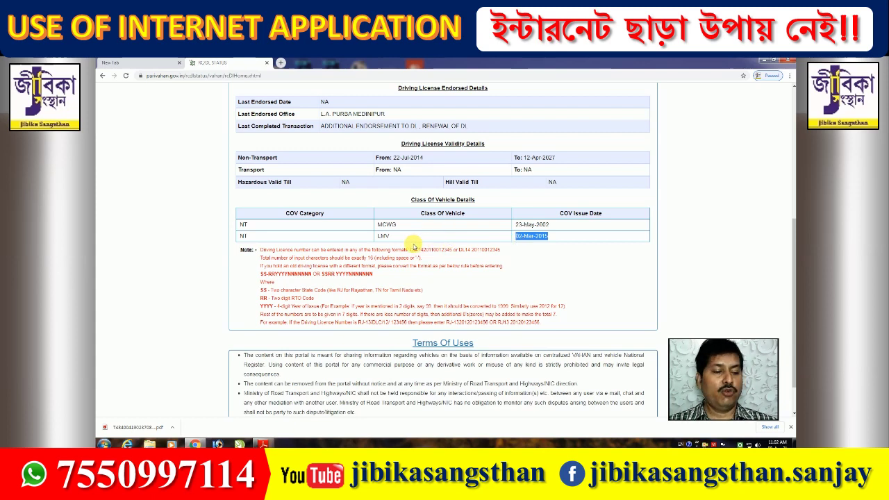
pyautogui.click(557, 240)
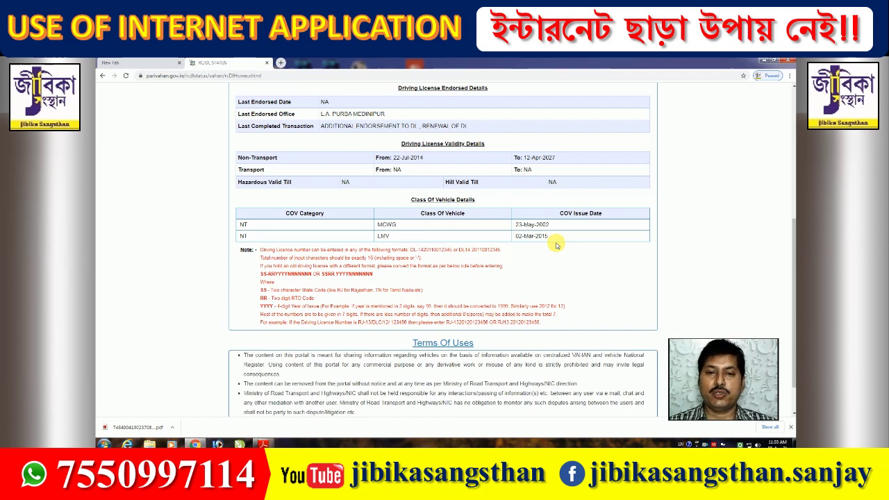
# Step: Close the RC/DL STATUS tab and open the Google home page from the new tab shortcuts
pyautogui.click(266, 63)
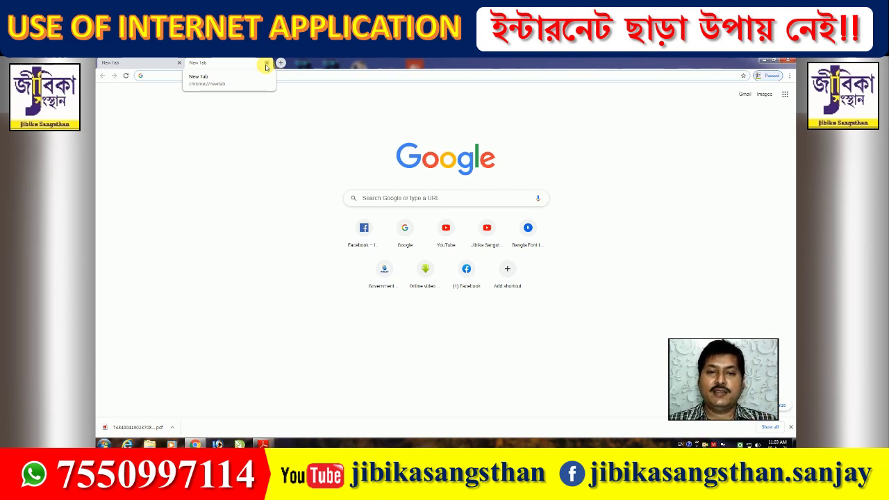
pyautogui.click(405, 235)
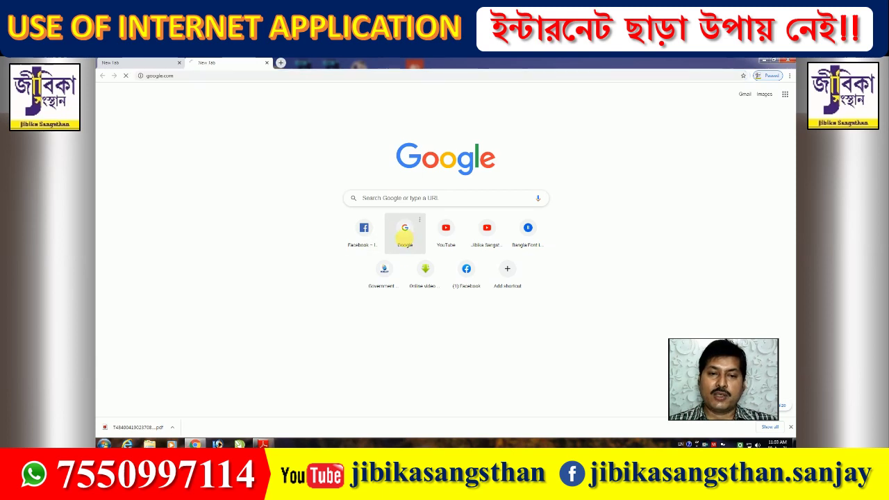